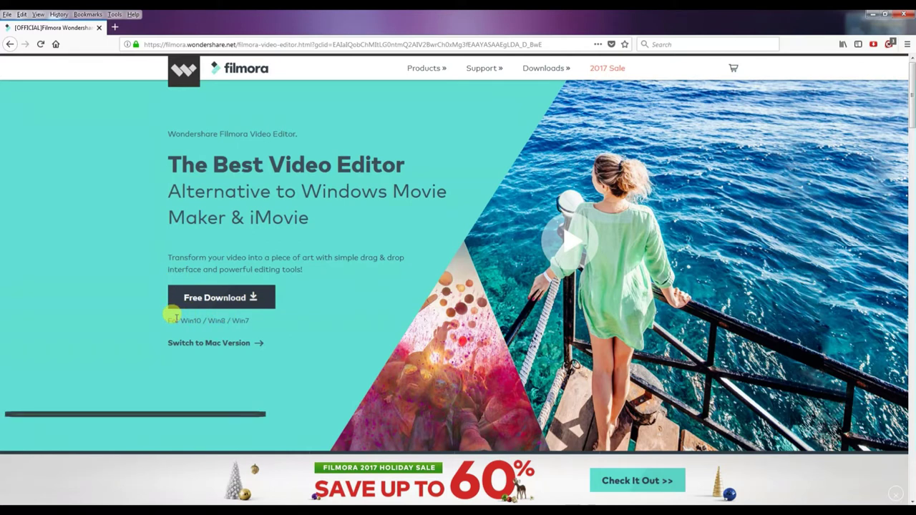
# - Request the free Windows download of the Filmora installer, cancel saving the file and close the browser
pyautogui.moveTo(172, 320); pyautogui.dragTo(250, 325)
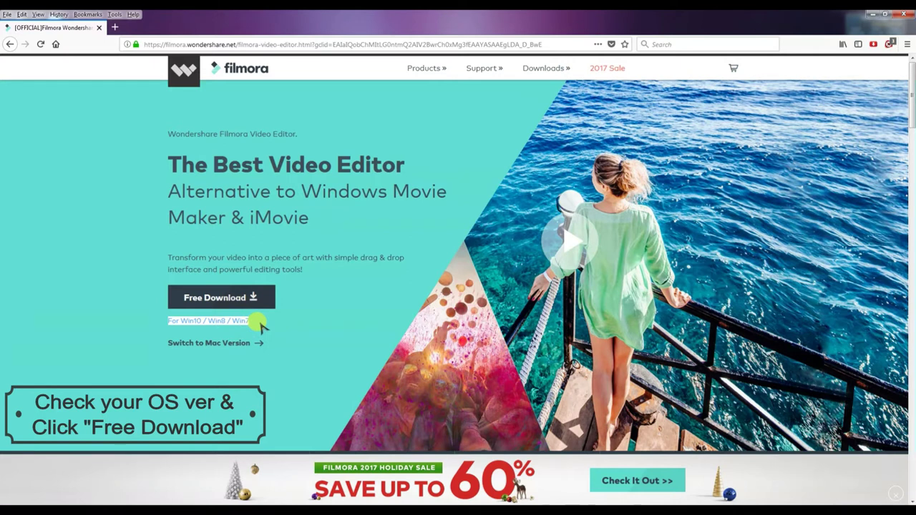
pyautogui.moveTo(159, 342); pyautogui.dragTo(263, 347)
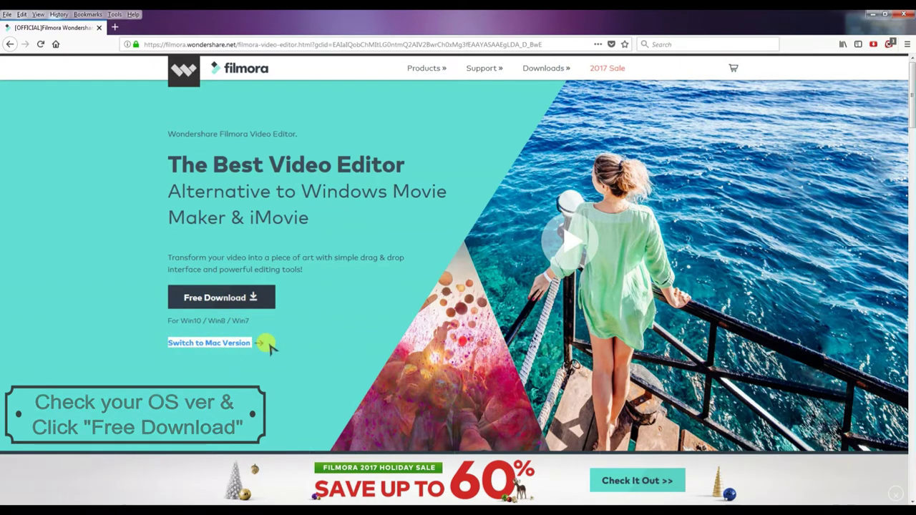
pyautogui.click(228, 299)
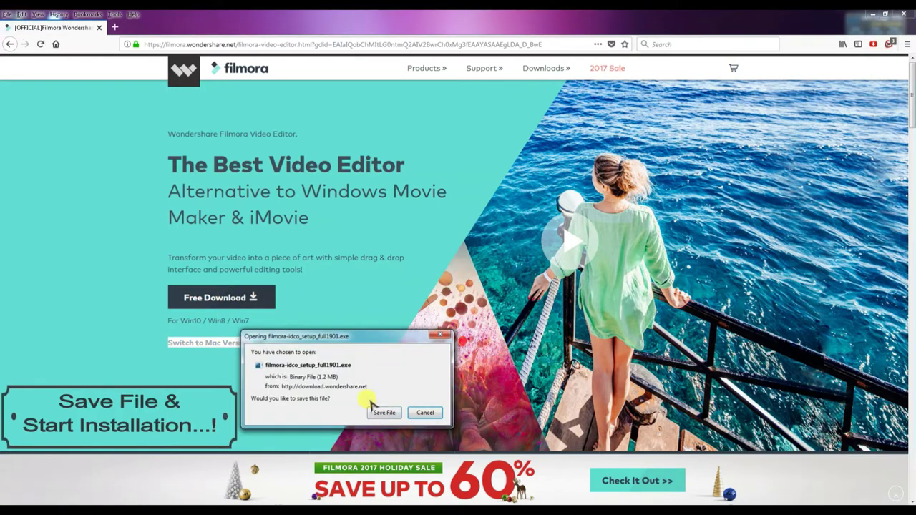
pyautogui.click(424, 413)
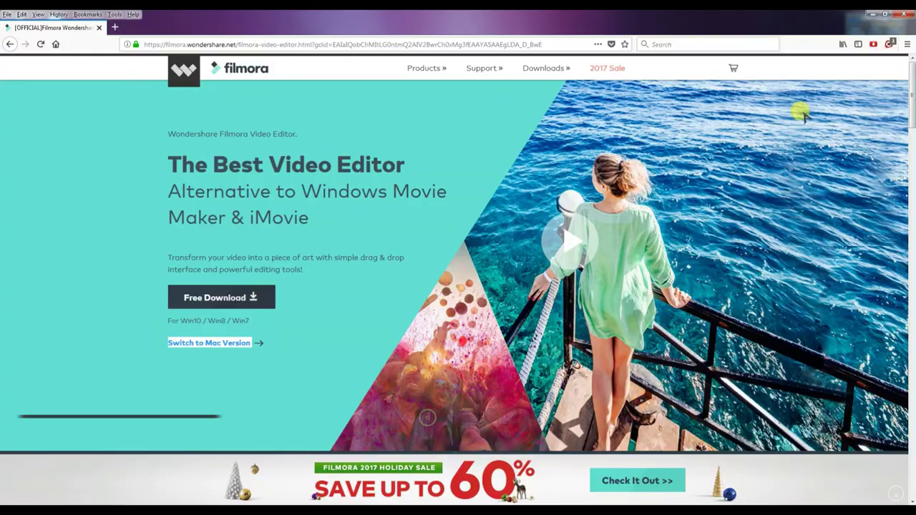
pyautogui.click(903, 16)
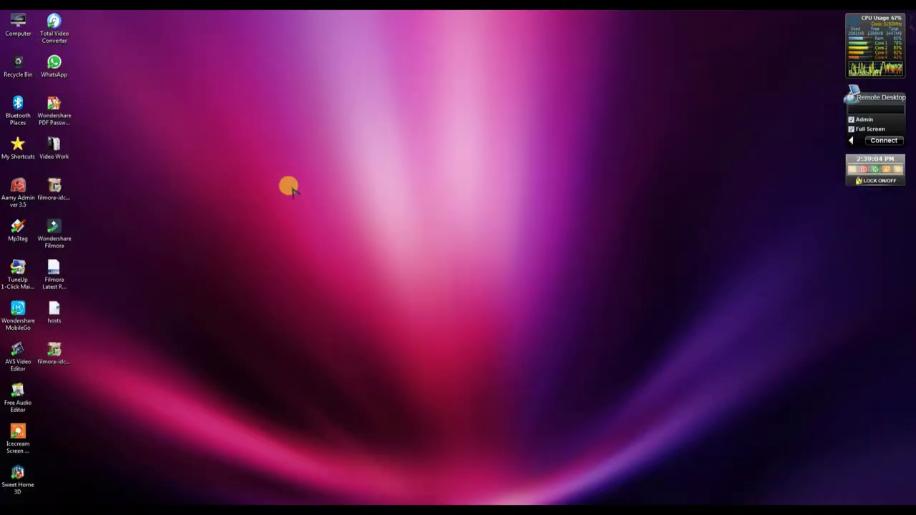
# - Run the Filmora installer from the desktop, review its license agreement and custom installation path options, and close it
pyautogui.click(55, 191)
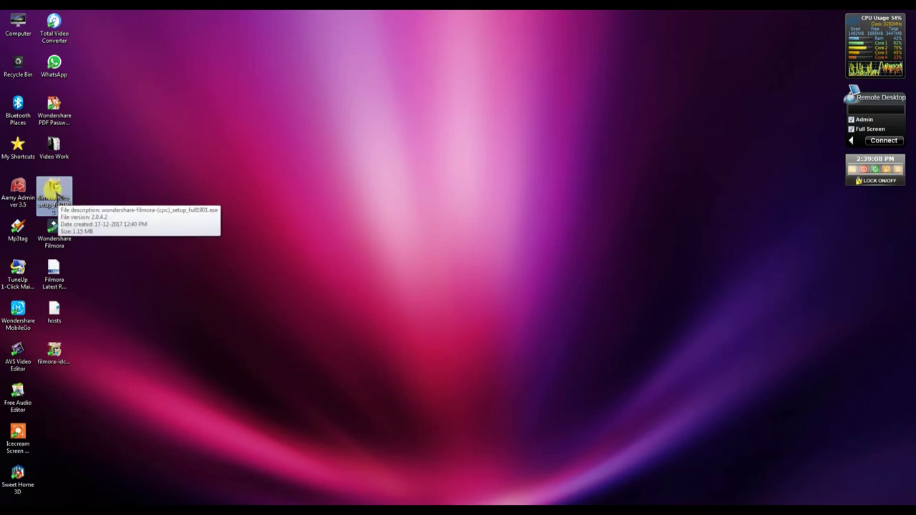
pyautogui.doubleClick(54, 192)
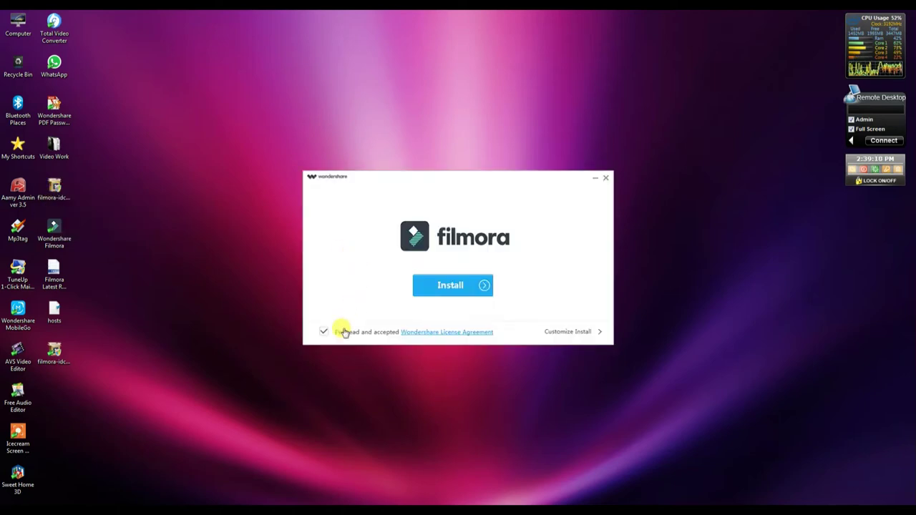
pyautogui.click(322, 331)
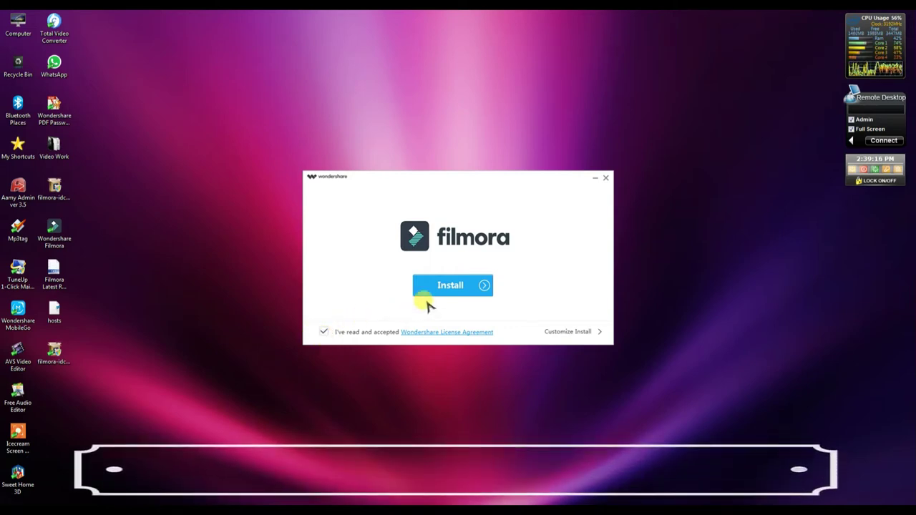
pyautogui.click(451, 287)
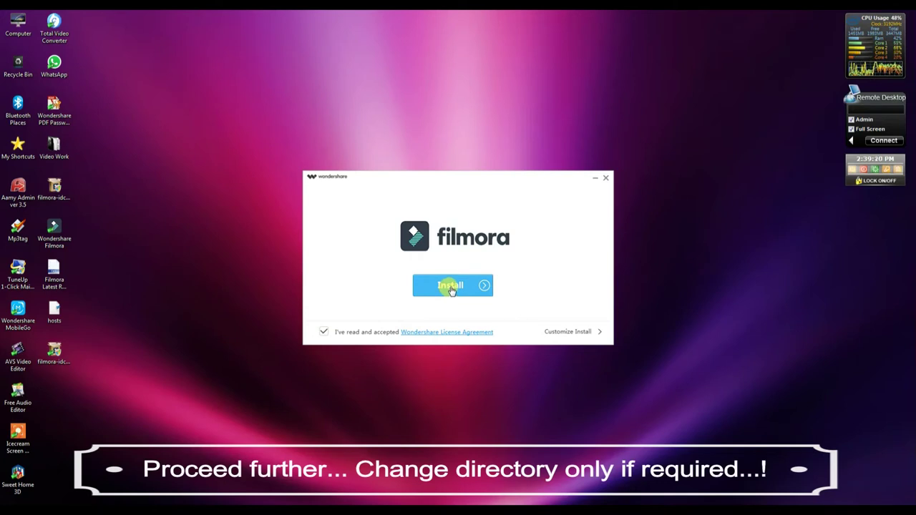
pyautogui.click(564, 333)
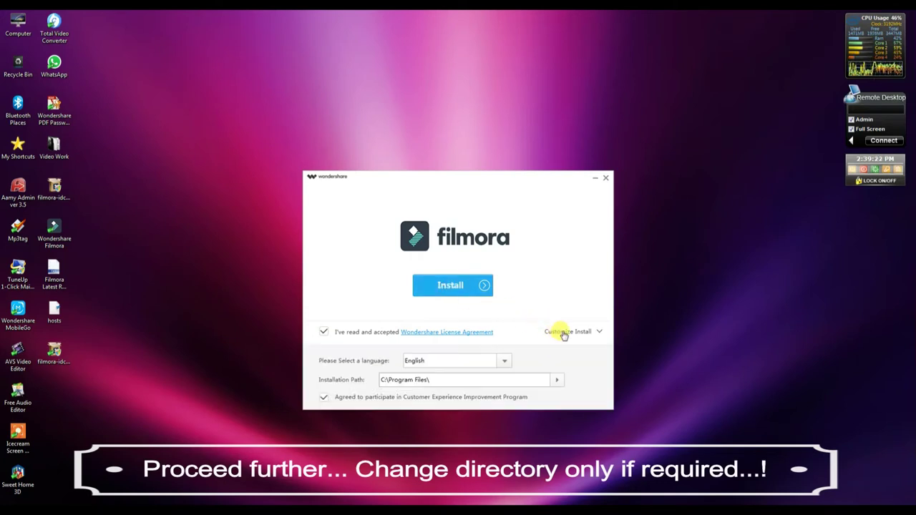
pyautogui.click(401, 379)
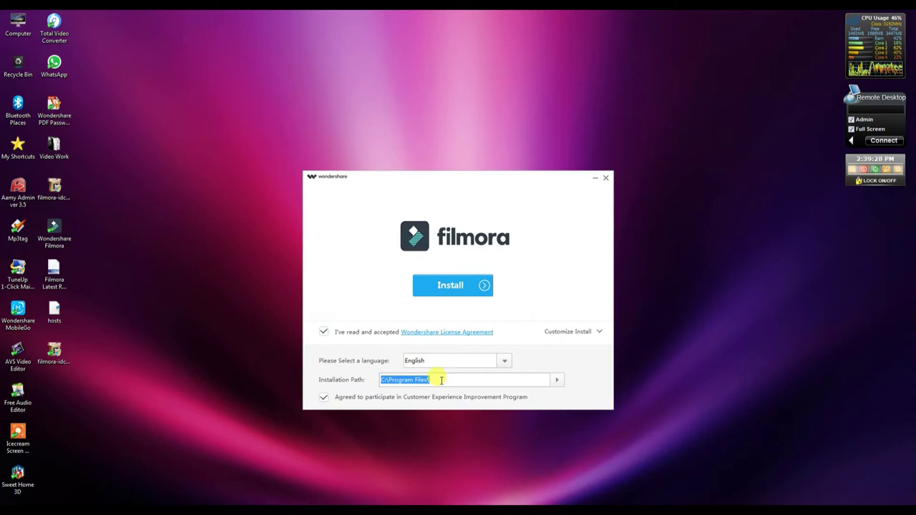
pyautogui.click(570, 334)
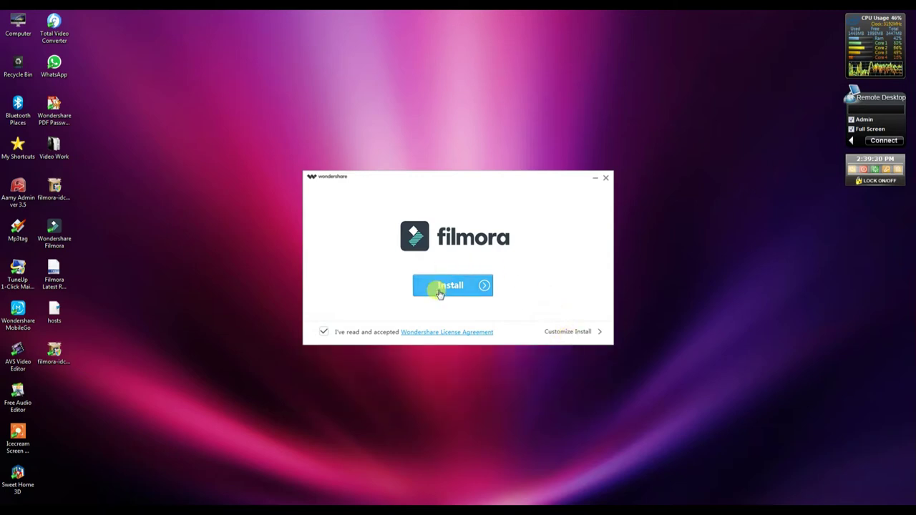
pyautogui.click(605, 177)
# - Launch Wondershare Filmora in Full Feature Mode and dismiss the Message Center
pyautogui.doubleClick(60, 237)
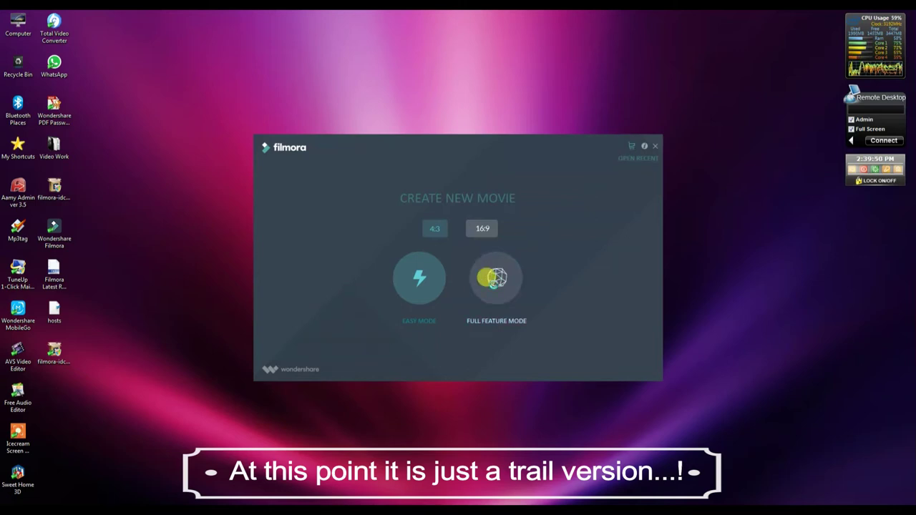
pyautogui.click(492, 277)
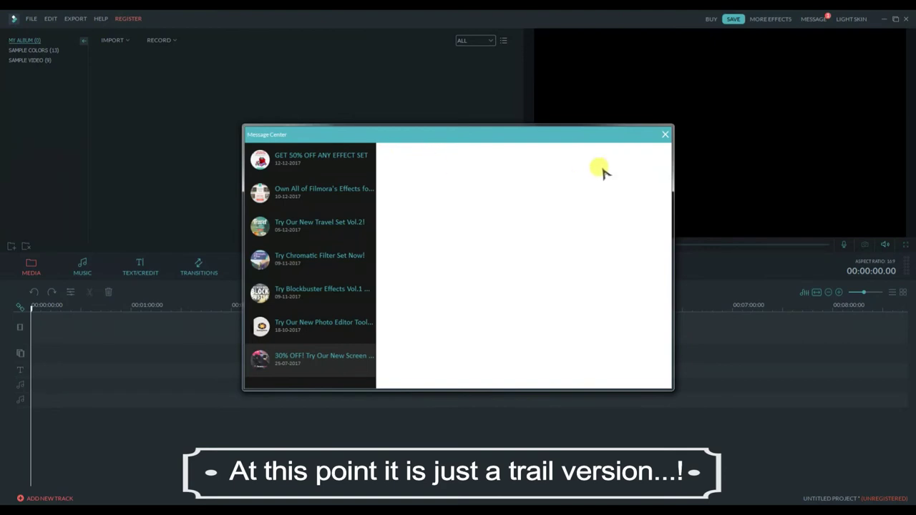
pyautogui.click(663, 135)
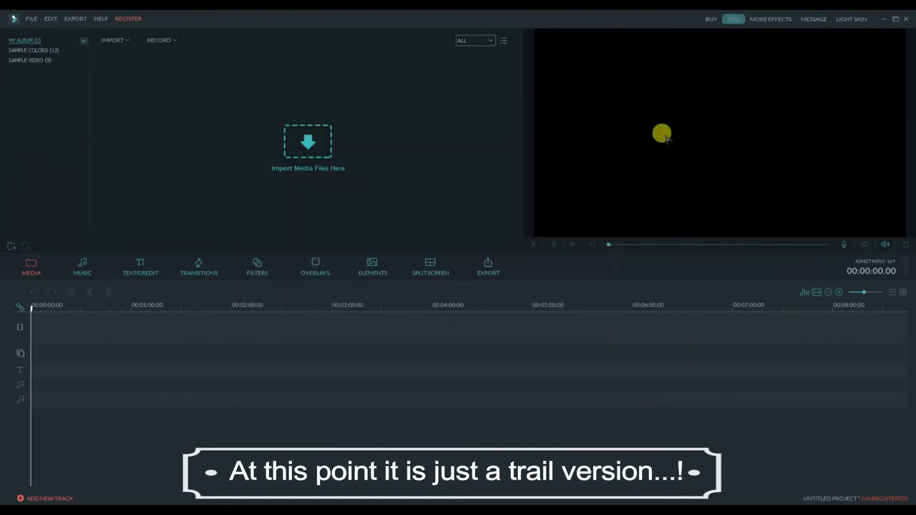
# - View Filmora's software registration form, close it without entering anything and exit Filmora
pyautogui.click(128, 20)
pyautogui.click(136, 31)
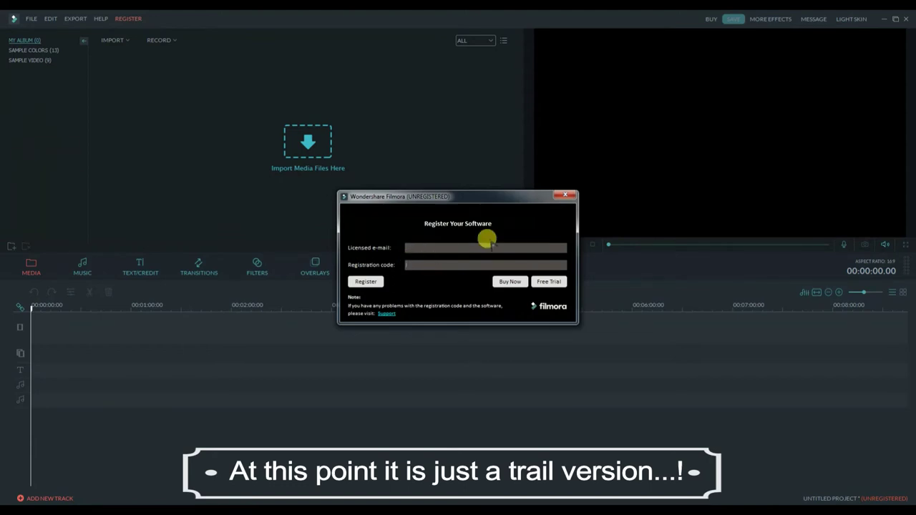
pyautogui.click(565, 194)
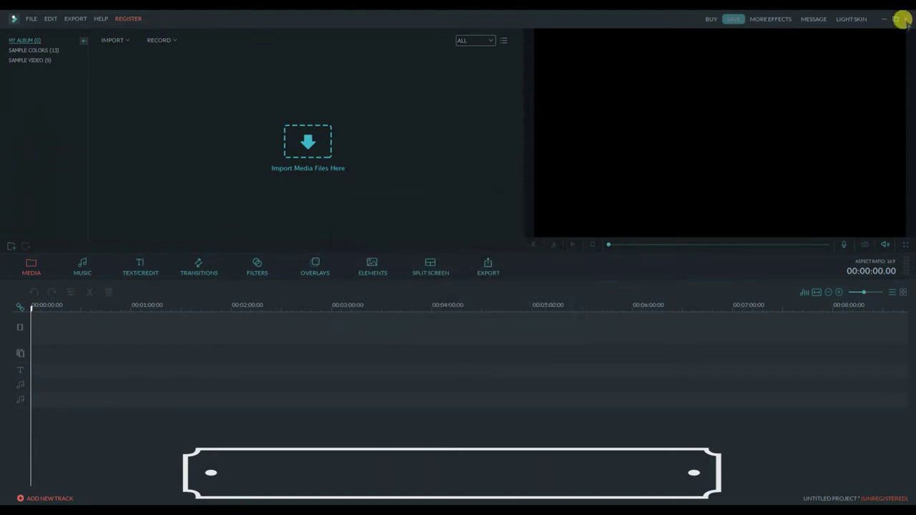
pyautogui.click(904, 19)
pyautogui.click(598, 357)
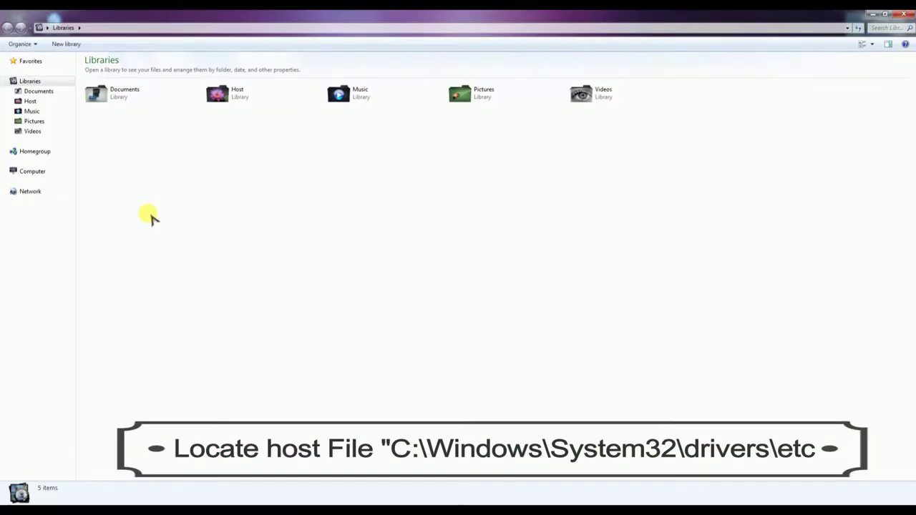
# - Find the hosts file in the Host library and check its folder location in its properties
pyautogui.click(30, 102)
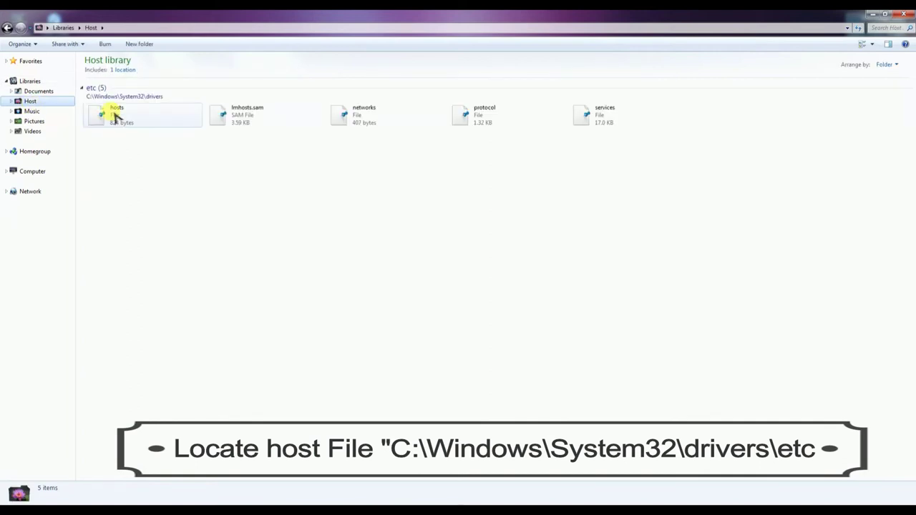
pyautogui.click(109, 127)
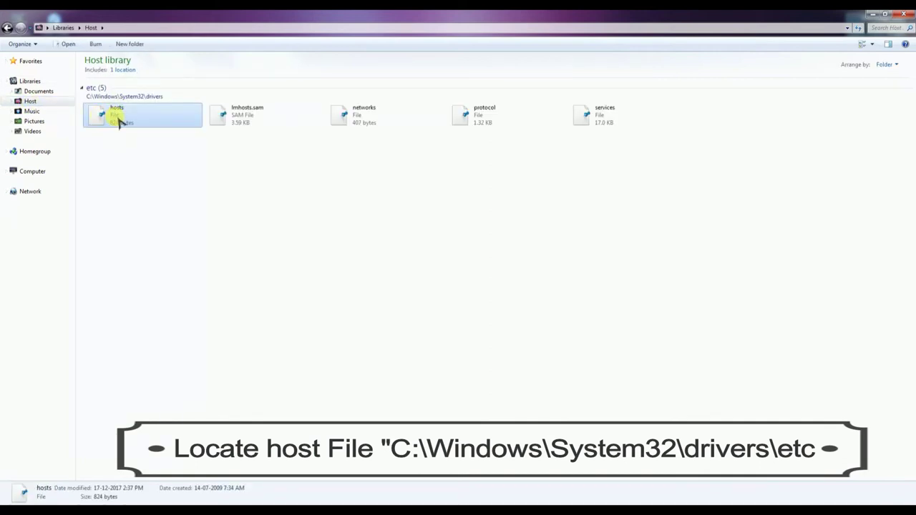
pyautogui.rightClick(119, 123)
pyautogui.click(147, 314)
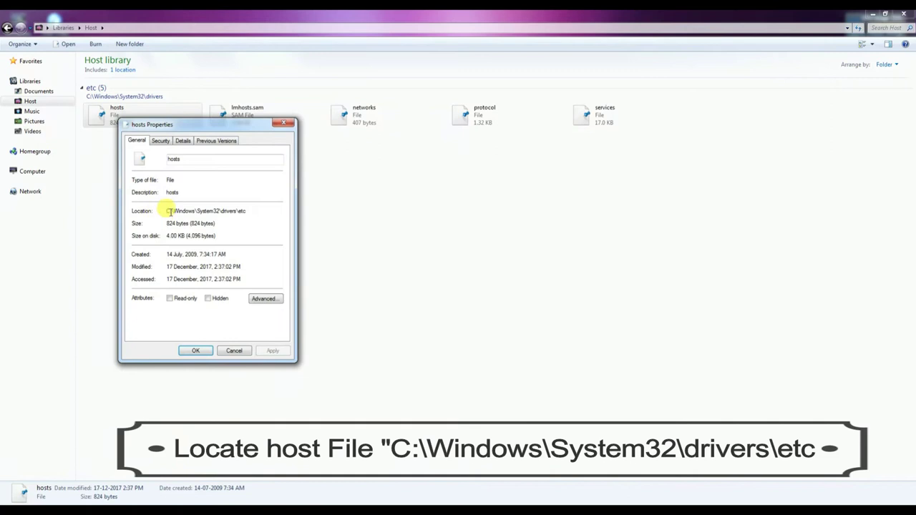
pyautogui.moveTo(256, 209); pyautogui.dragTo(164, 210)
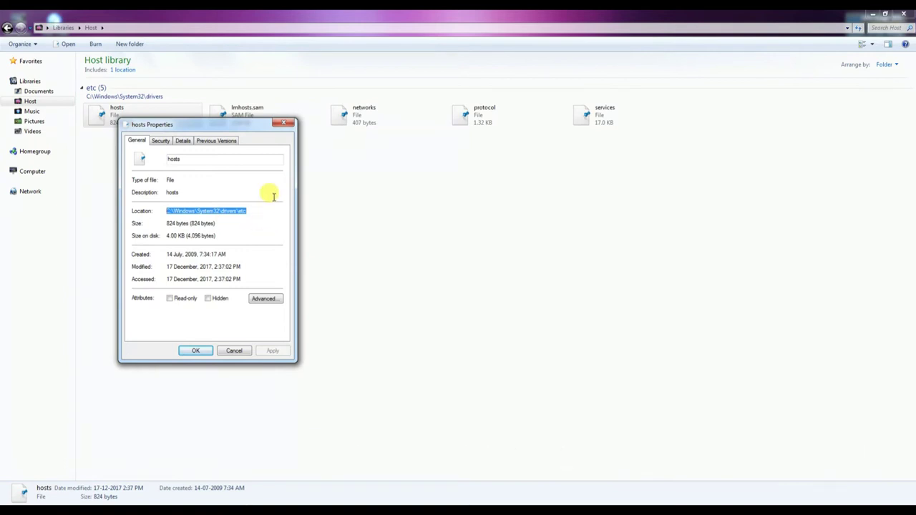
pyautogui.click(286, 125)
# - Copy the hosts file from the etc folder to the desktop, overwriting the existing copy there
pyautogui.rightClick(116, 114)
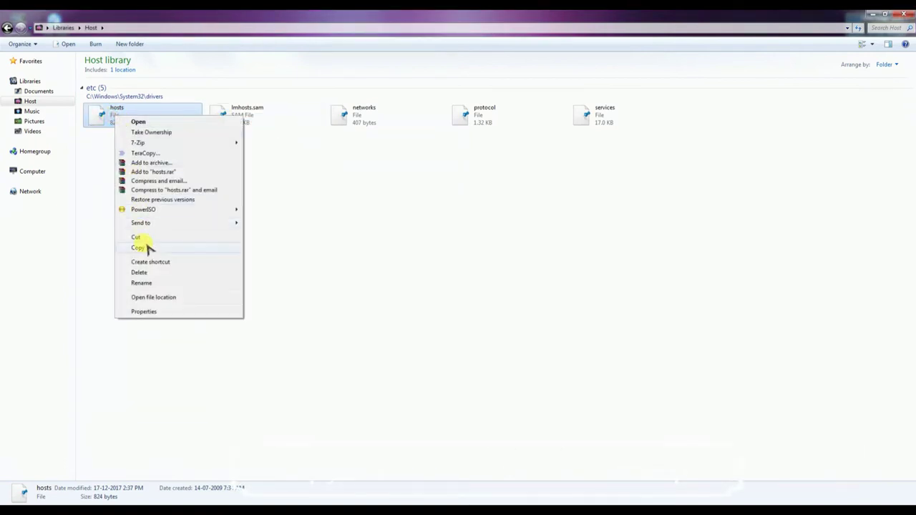
pyautogui.click(149, 247)
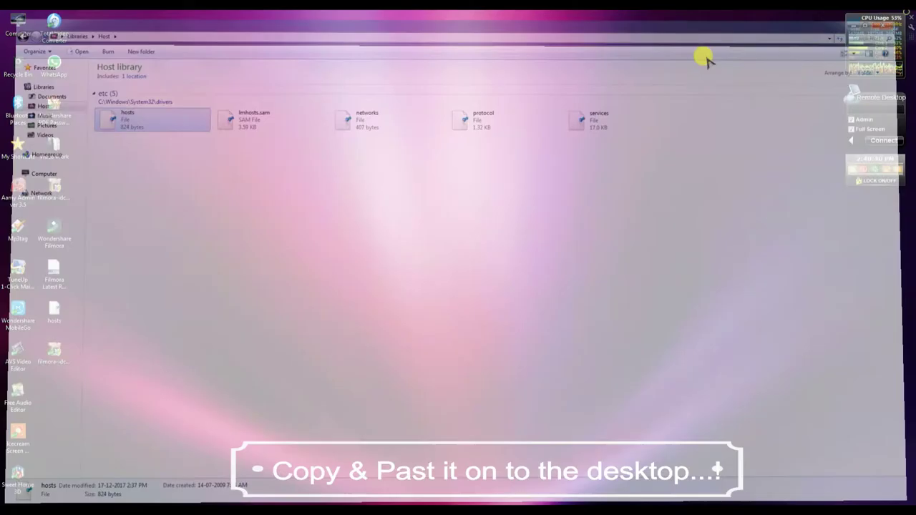
pyautogui.rightClick(356, 141)
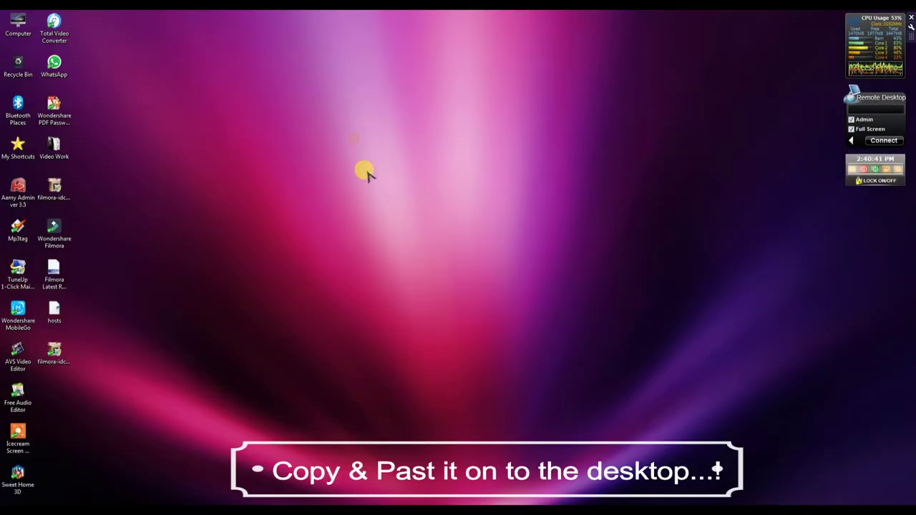
pyautogui.click(378, 181)
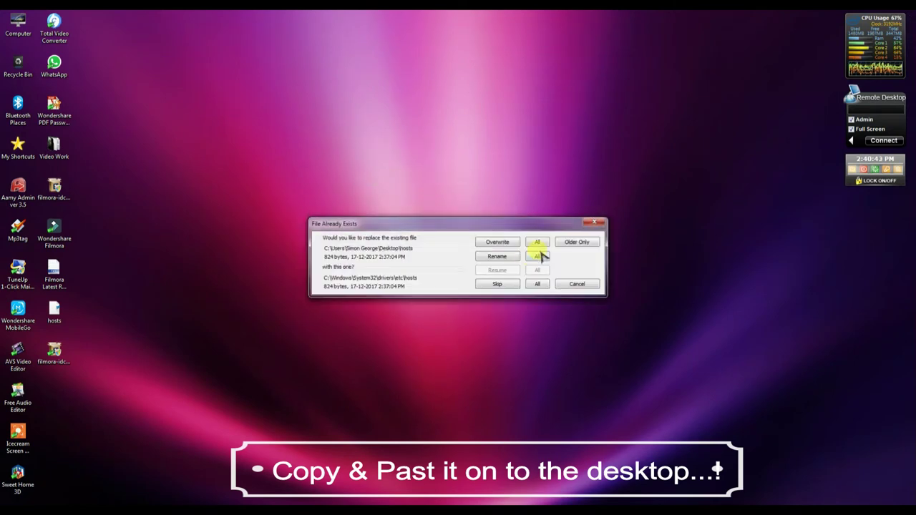
pyautogui.click(536, 241)
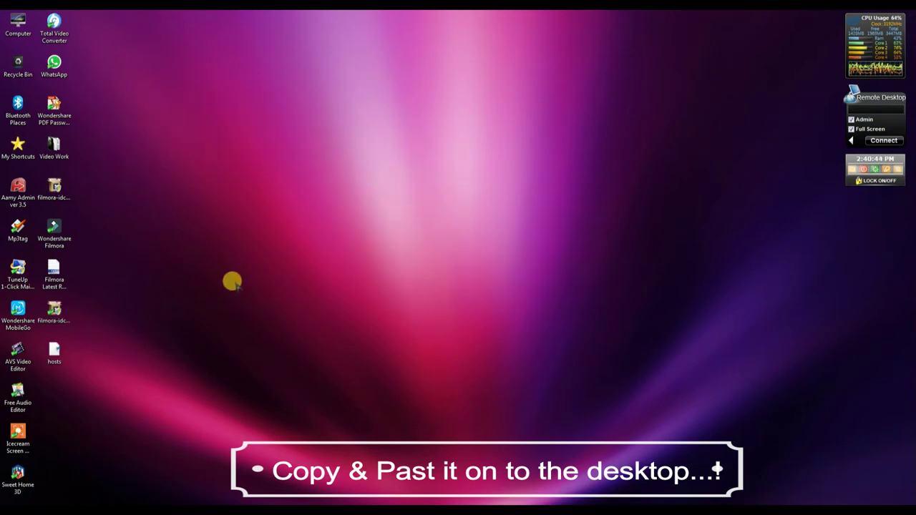
# - Open the desktop copy of the hosts file in Notepad
pyautogui.rightClick(52, 351)
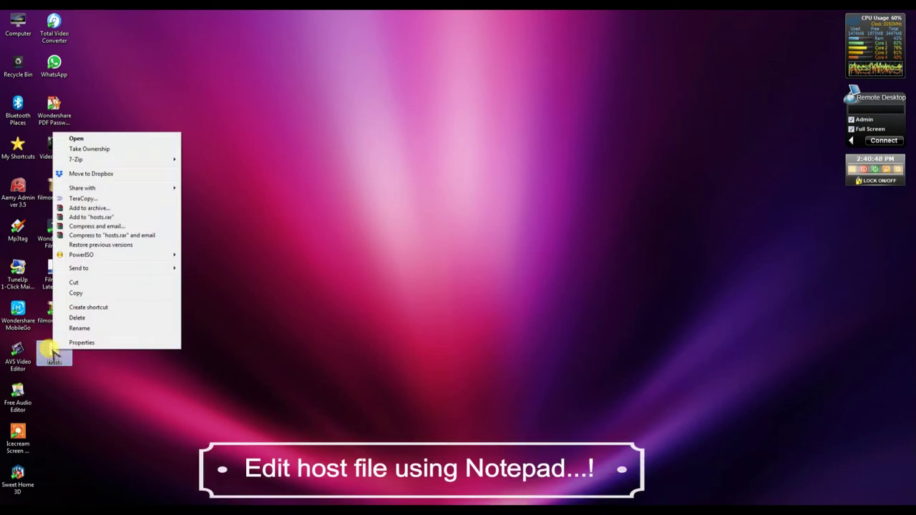
pyautogui.click(84, 139)
pyautogui.click(476, 280)
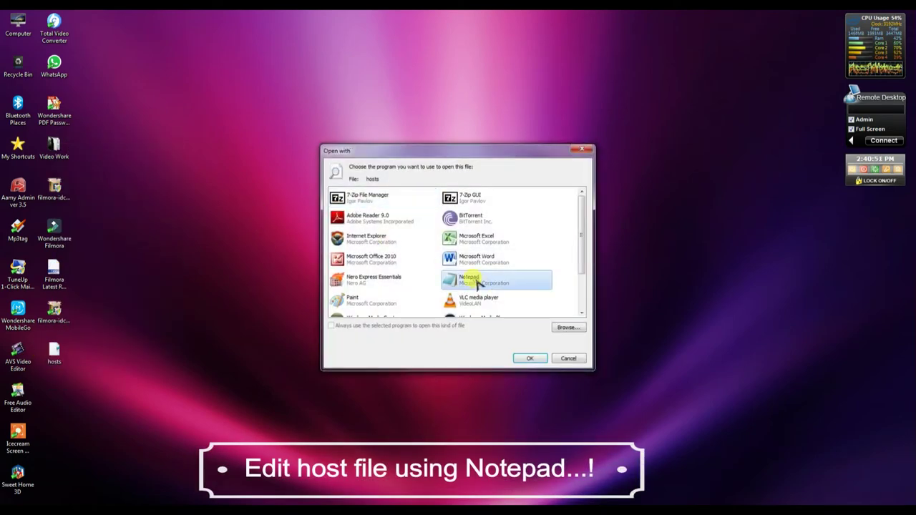
pyautogui.click(527, 359)
# - Copy the entry "127.0.0.1 platform.wondershare.com" from the Filmora Latest Reg Keys text file and close that file
pyautogui.doubleClick(53, 274)
pyautogui.moveTo(290, 105); pyautogui.dragTo(427, 105)
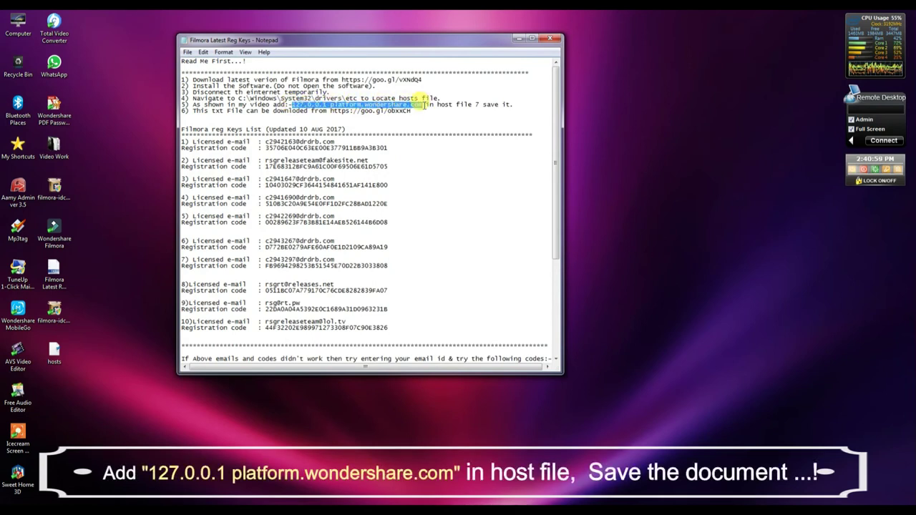
pyautogui.click(549, 38)
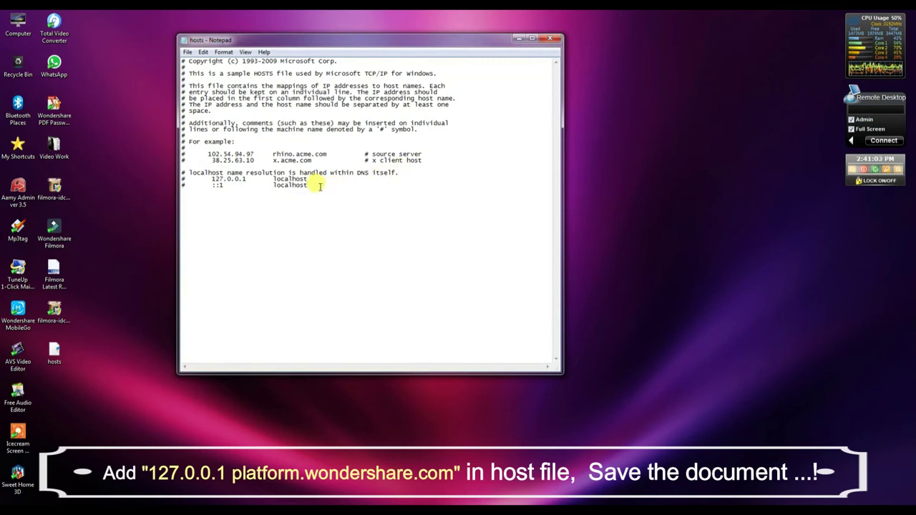
# - Add the line "127.0.0.1 platform.wondershare.com" at the end of the hosts file, save it and close it
pyautogui.hotkey('ctrl', 'v')
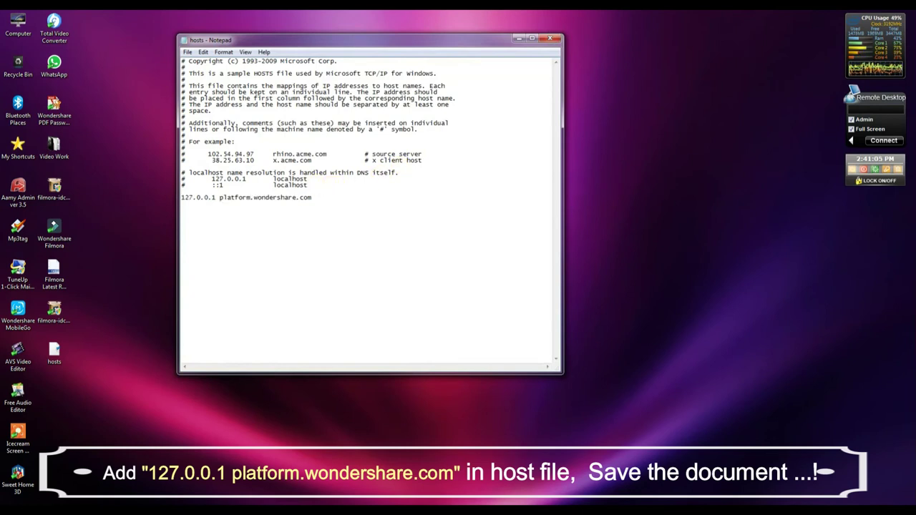
pyautogui.click(187, 52)
pyautogui.click(195, 83)
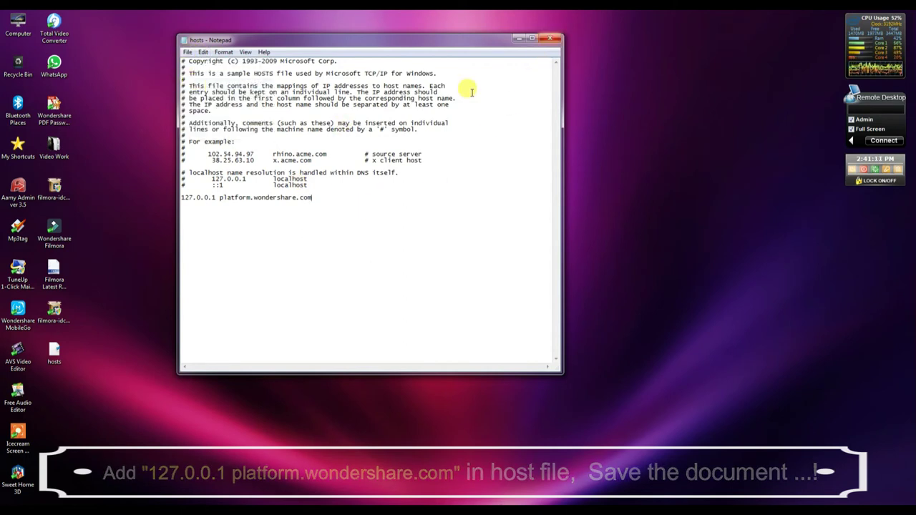
pyautogui.click(557, 39)
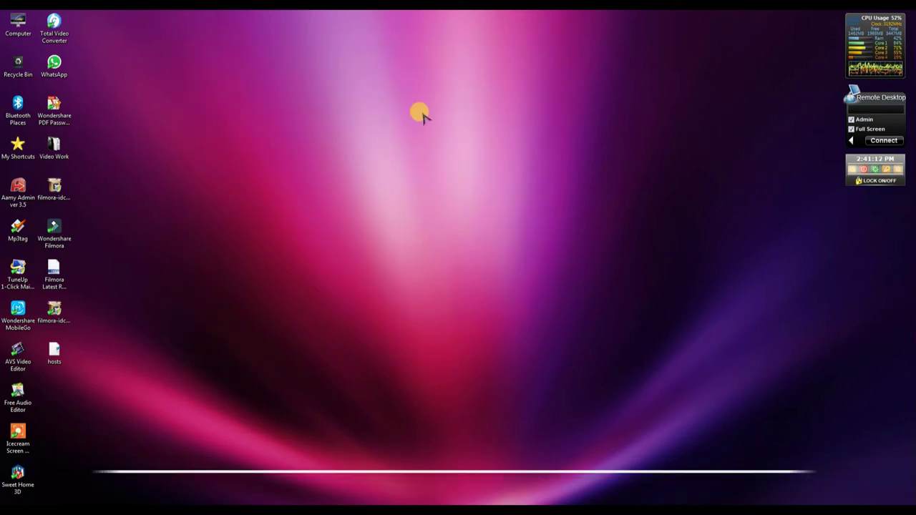
# - Replace the original hosts file in the Host library's etc folder with the edited desktop copy, then refresh the desktop
pyautogui.rightClick(53, 351)
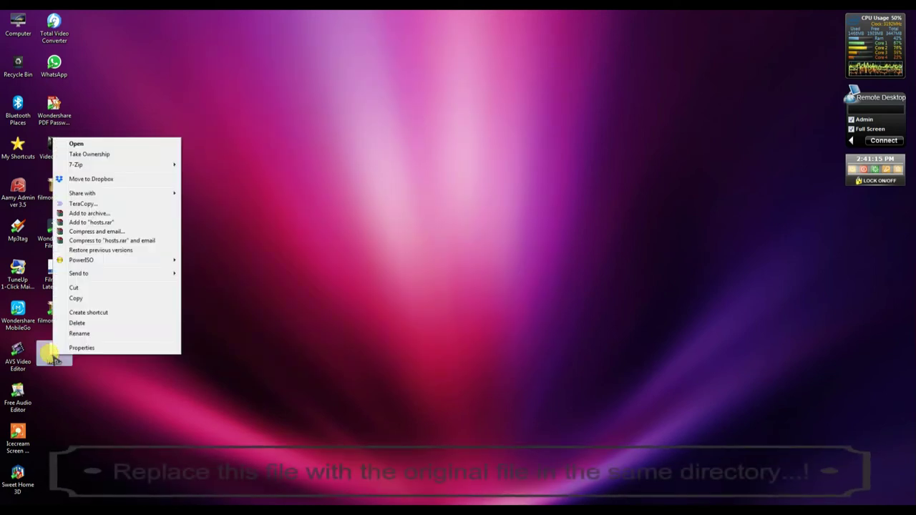
pyautogui.click(76, 298)
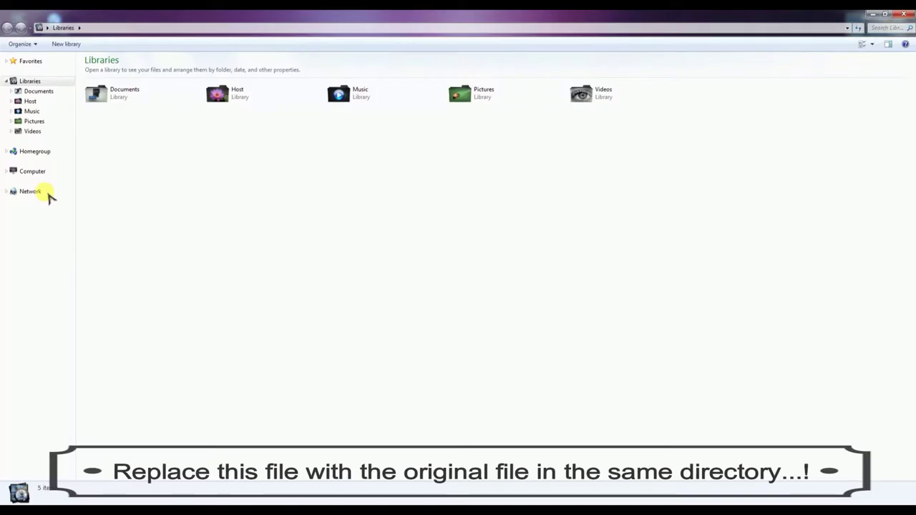
pyautogui.click(30, 101)
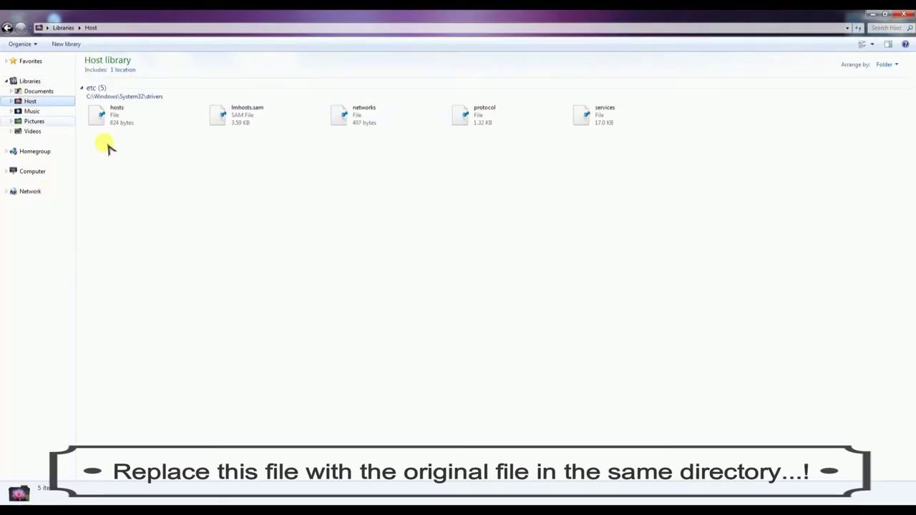
pyautogui.rightClick(185, 174)
pyautogui.click(208, 239)
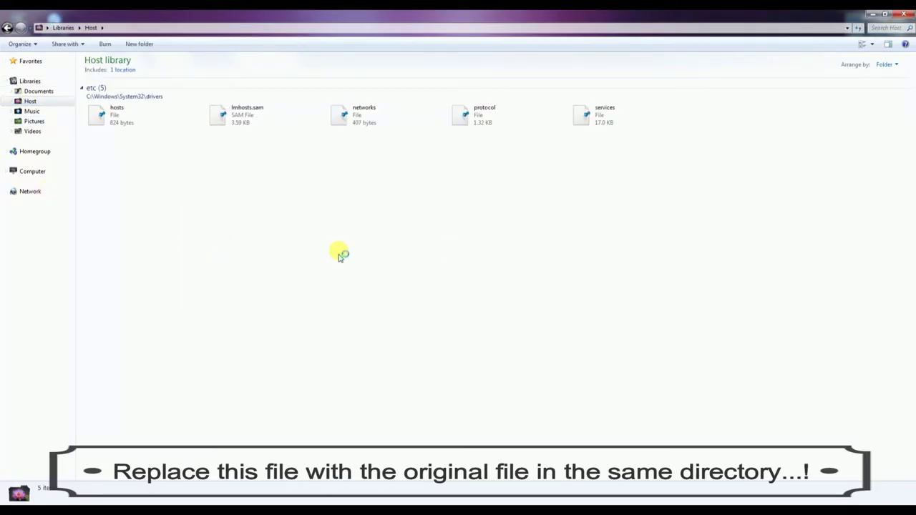
pyautogui.click(537, 244)
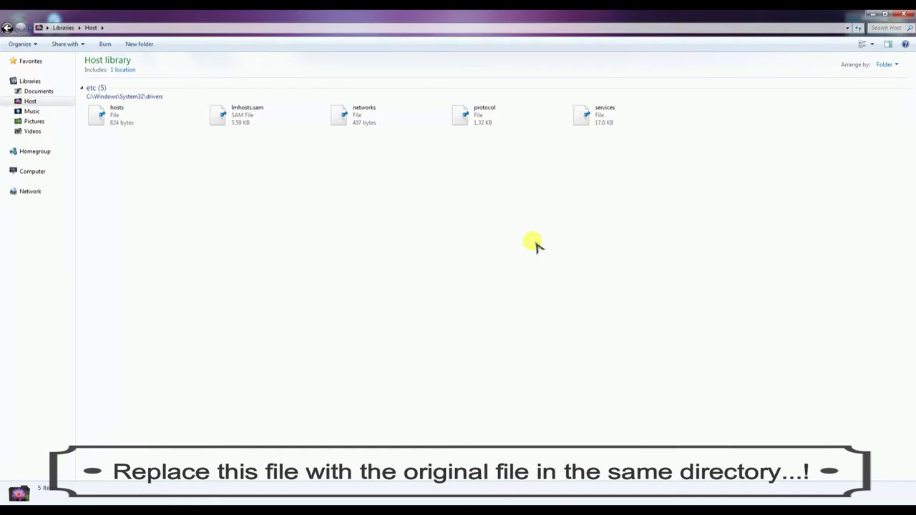
pyautogui.click(907, 15)
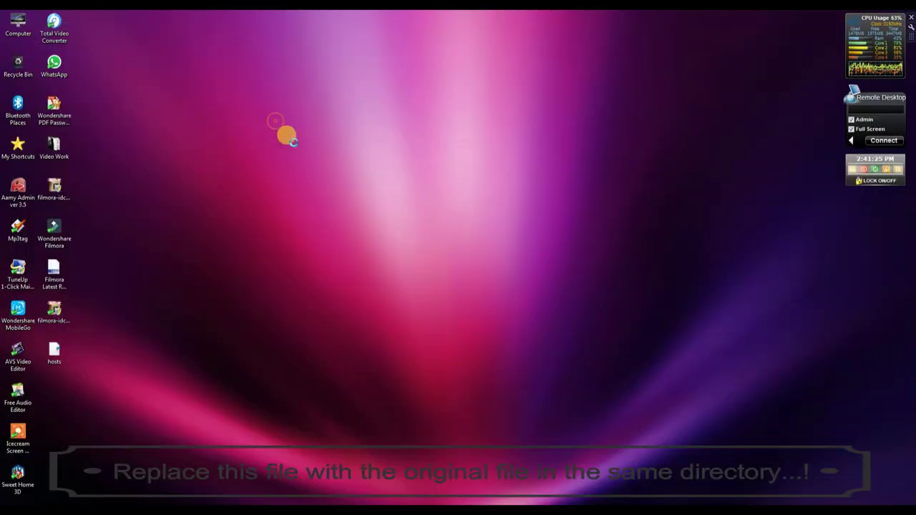
pyautogui.rightClick(279, 120)
pyautogui.click(298, 150)
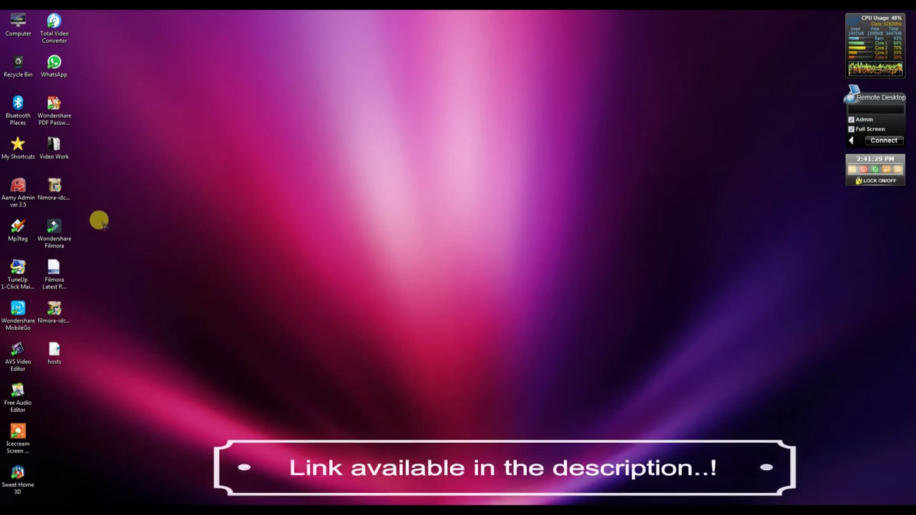
# - Launch Filmora in Full Feature Mode and open the software registration dialog
pyautogui.click(60, 233)
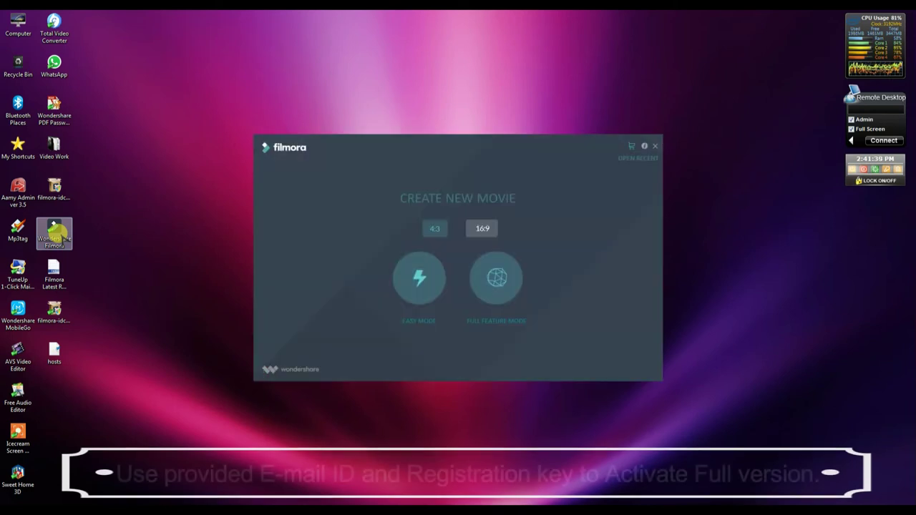
pyautogui.click(489, 282)
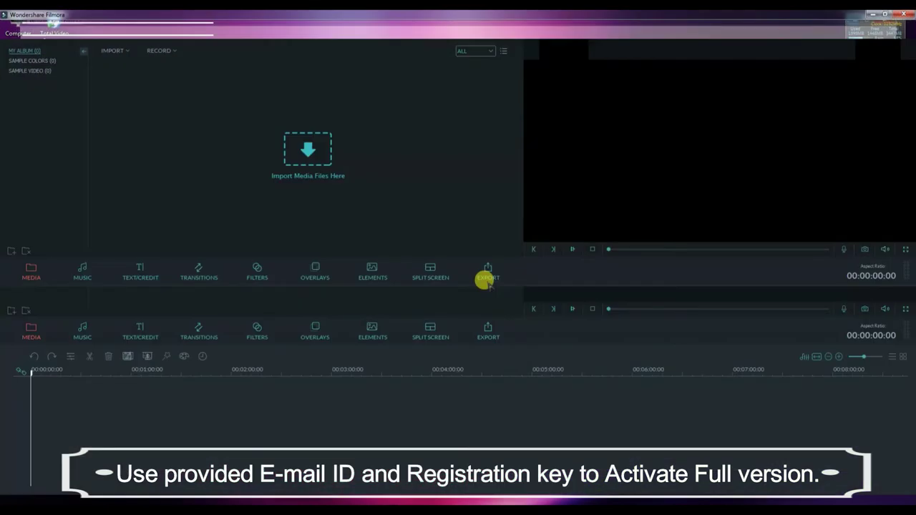
pyautogui.click(123, 19)
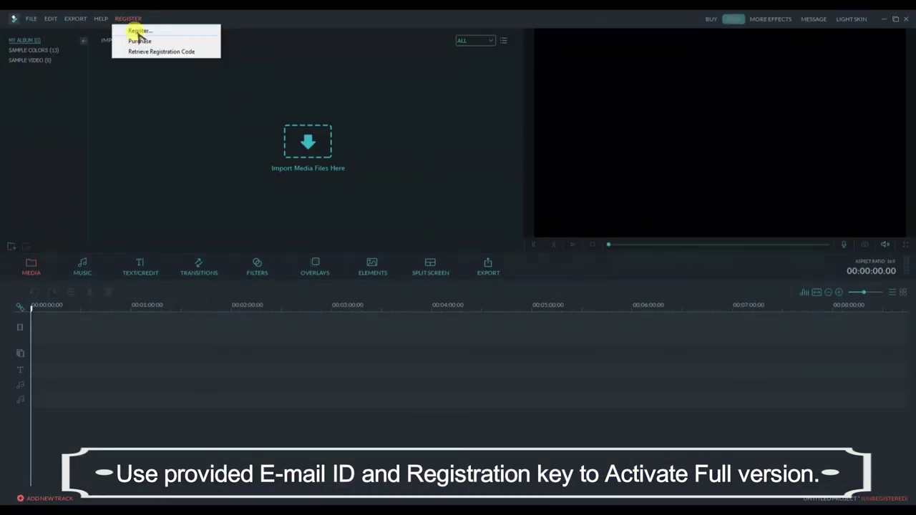
pyautogui.click(146, 31)
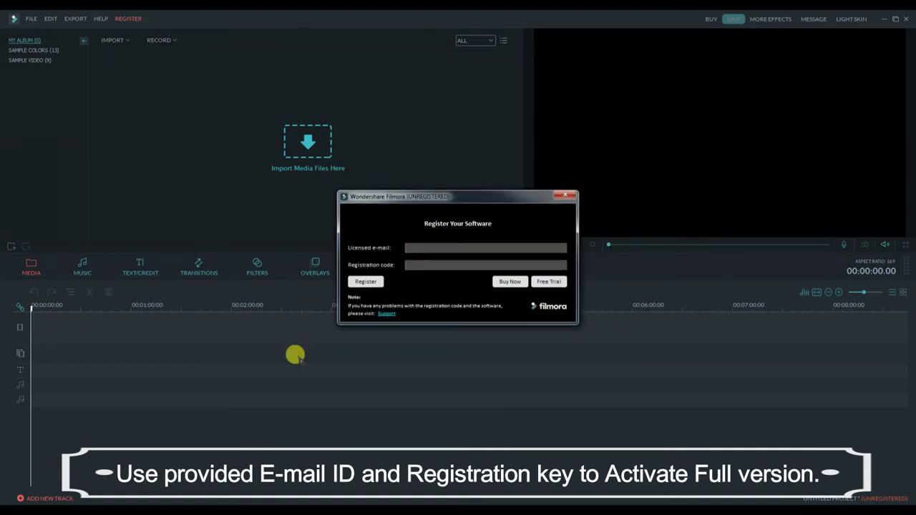
# - Copy the first licensed e-mail from the Filmora Latest Reg Keys text file into the registration dialog's e-mail field
pyautogui.press('super+d')
pyautogui.click(55, 275)
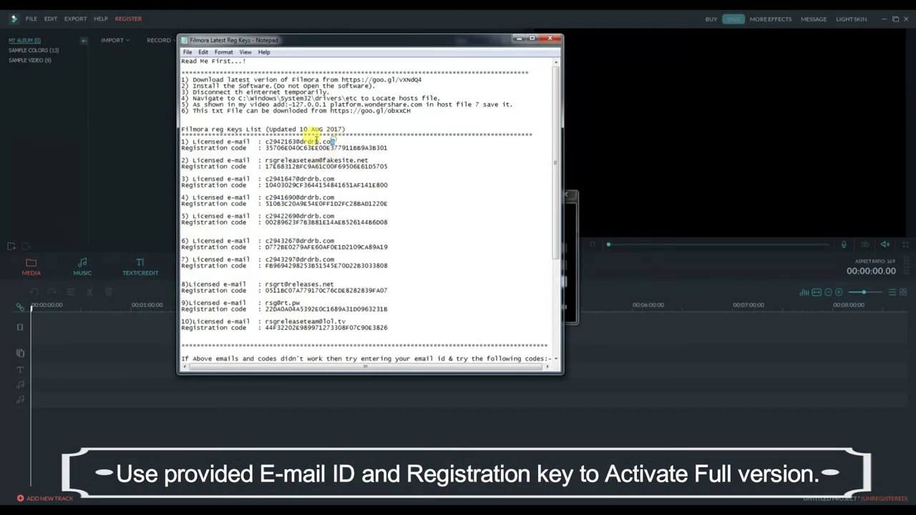
pyautogui.moveTo(318, 141); pyautogui.dragTo(267, 141)
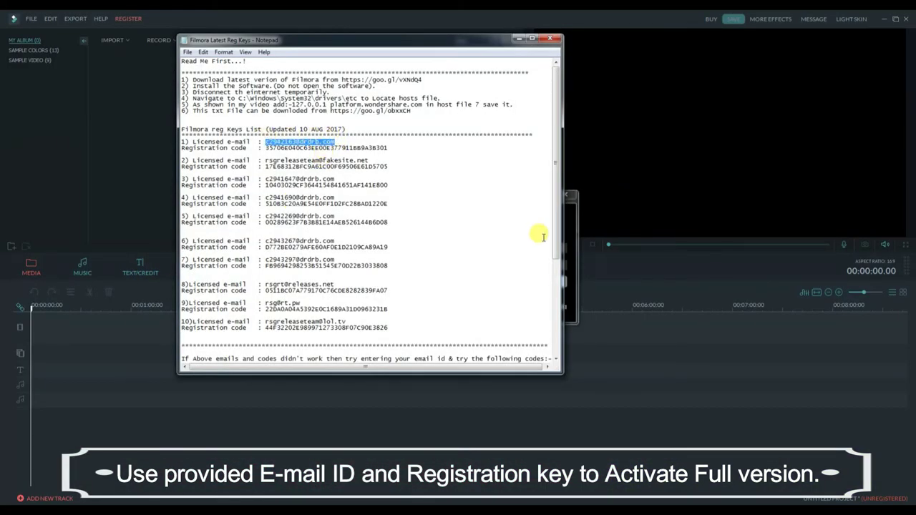
pyautogui.click(566, 233)
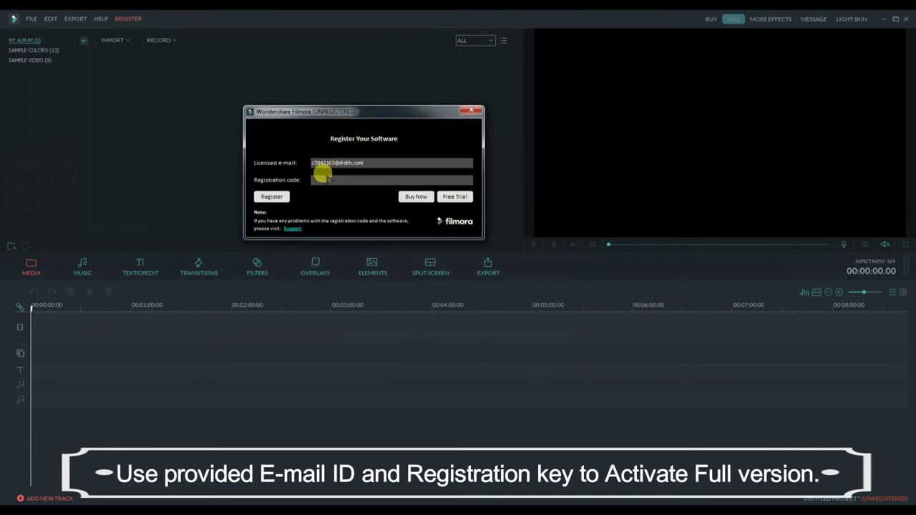
# - Copy the first entry's registration code from the text file, close the file and paste it into the Registration code field
pyautogui.hotkey('alt', 'Tab')
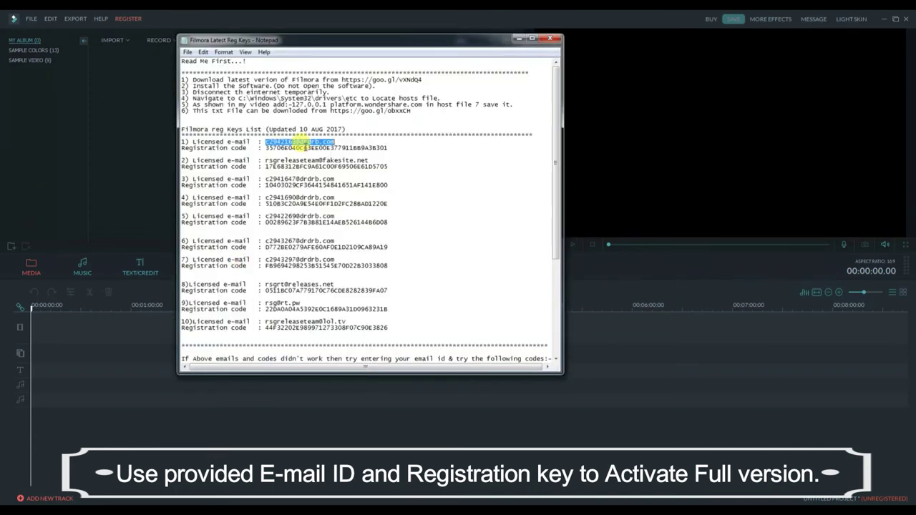
pyautogui.moveTo(392, 148); pyautogui.dragTo(278, 148)
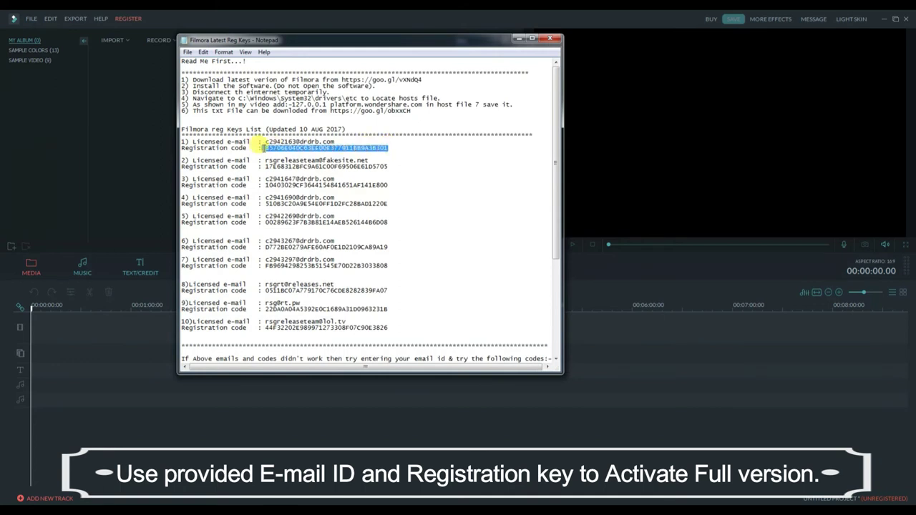
pyautogui.click(551, 40)
pyautogui.hotkey('ctrl', 'v')
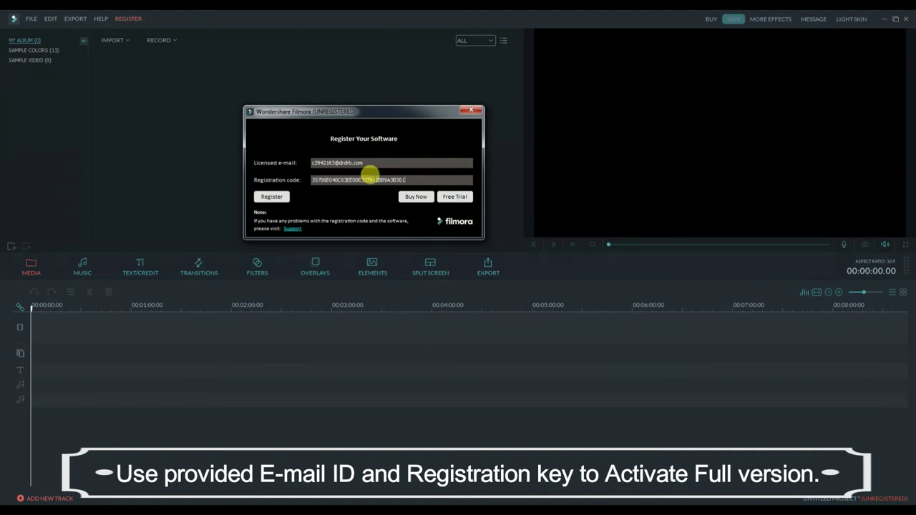
# - Submit the registration with the entered e-mail and code and dismiss the resulting message
pyautogui.moveTo(365, 163); pyautogui.dragTo(303, 159)
pyautogui.moveTo(420, 179); pyautogui.dragTo(310, 178)
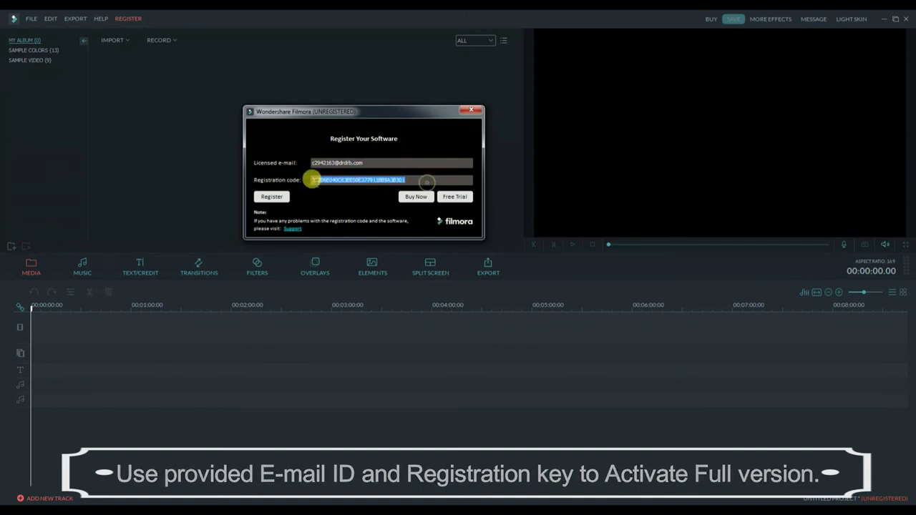
pyautogui.click(272, 196)
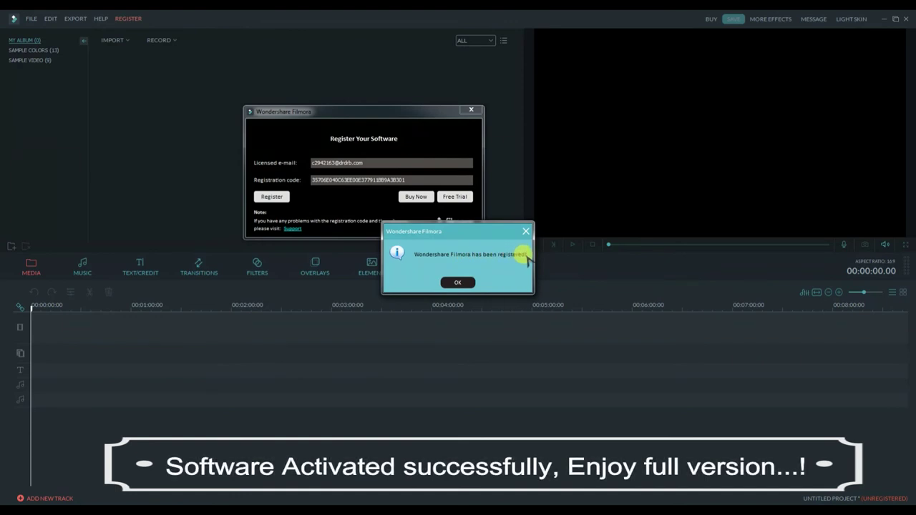
pyautogui.click(457, 283)
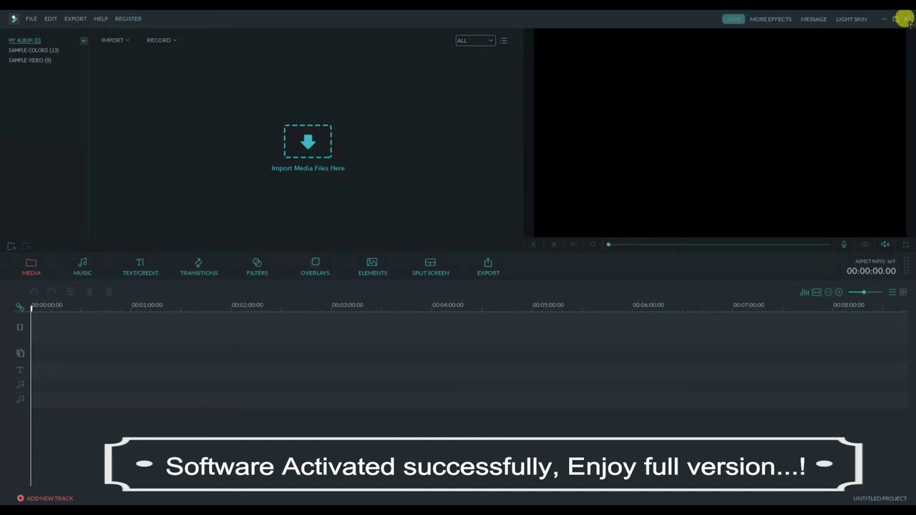
# - Close Filmora, relaunch it from the desktop and start a new movie in Full Feature Mode
pyautogui.click(906, 18)
pyautogui.click(54, 230)
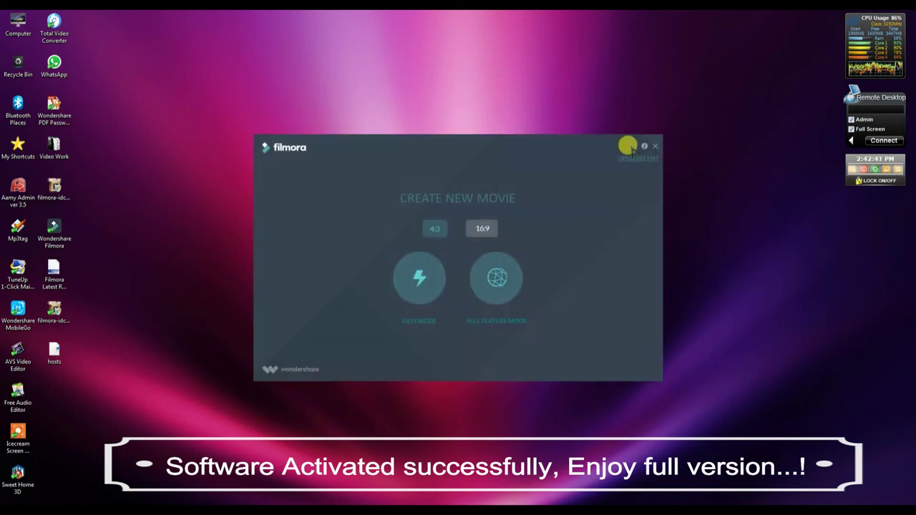
pyautogui.click(515, 262)
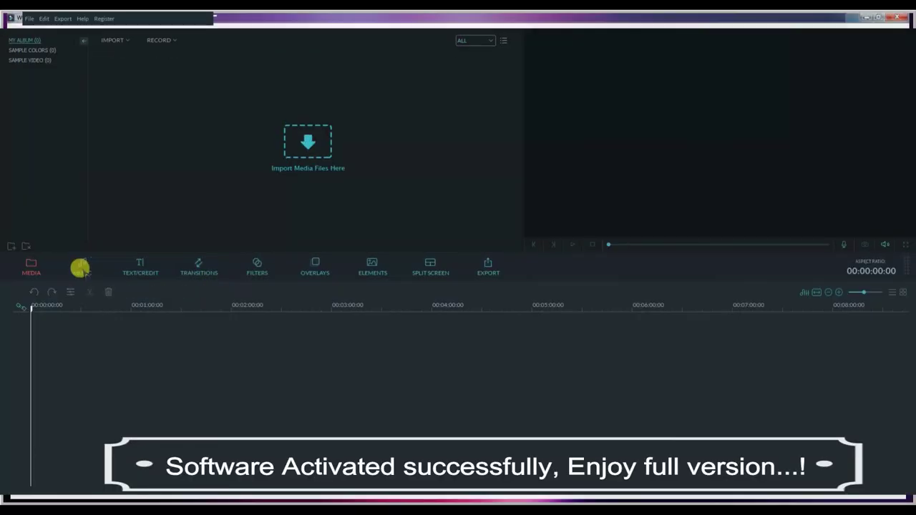
# - Look through the music, text and credit, transition, filter and overlay libraries, then return to the media library
pyautogui.click(80, 267)
pyautogui.click(140, 267)
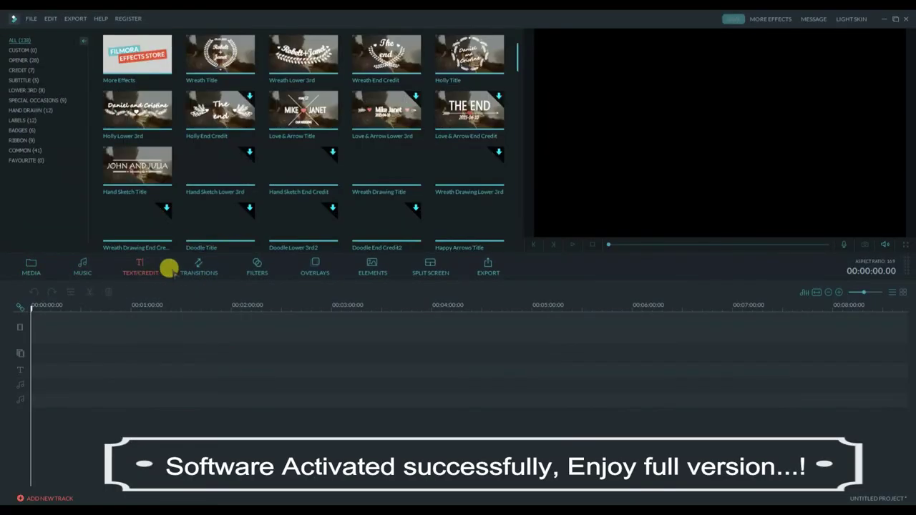
pyautogui.click(193, 268)
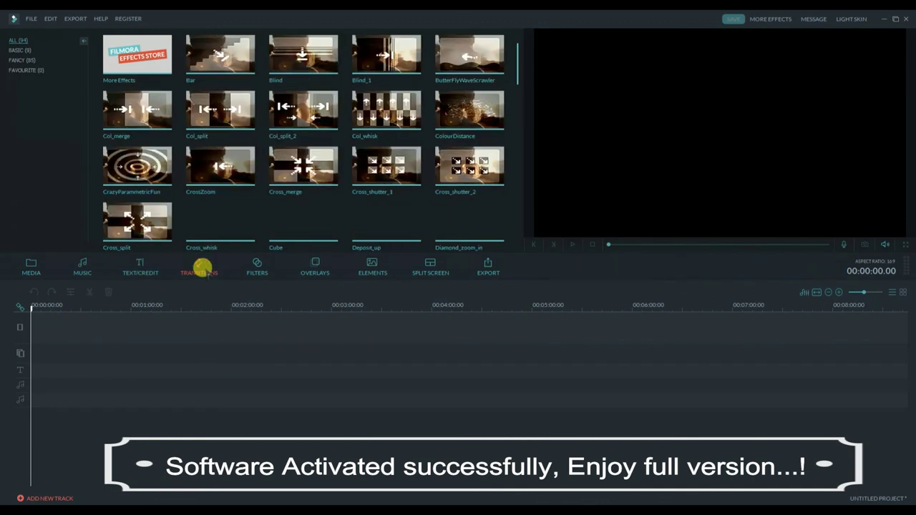
pyautogui.click(259, 267)
pyautogui.click(309, 266)
pyautogui.click(369, 267)
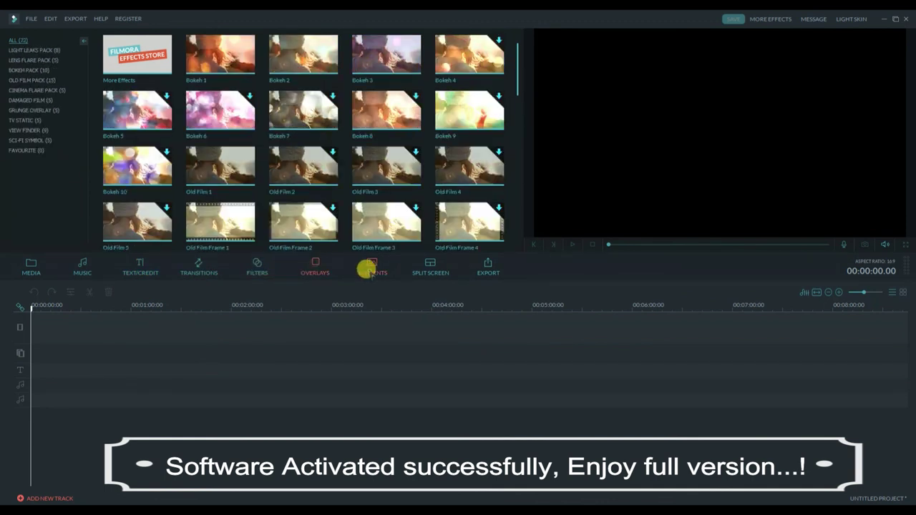
pyautogui.click(82, 267)
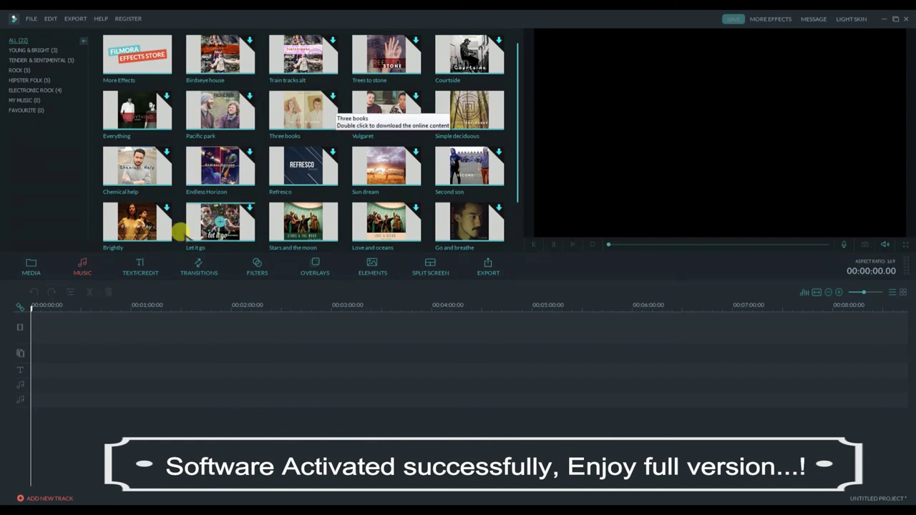
pyautogui.click(141, 266)
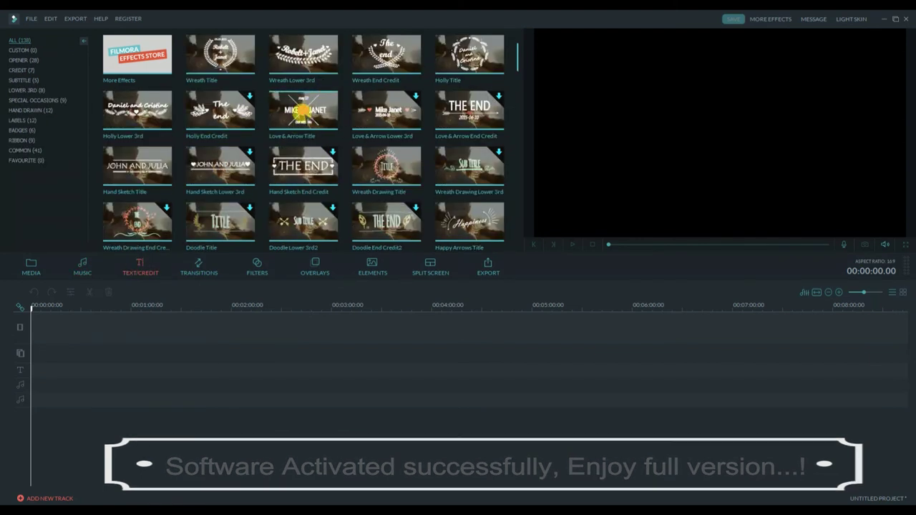
pyautogui.click(198, 266)
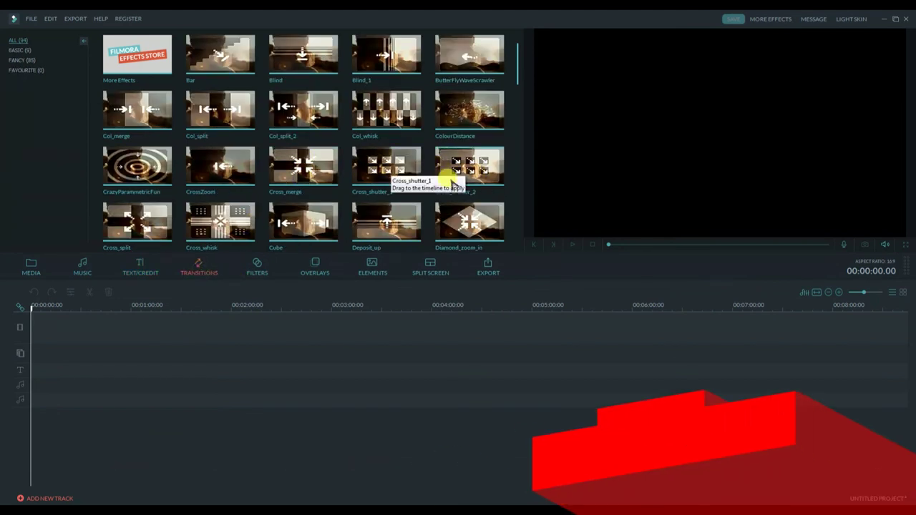
pyautogui.click(256, 264)
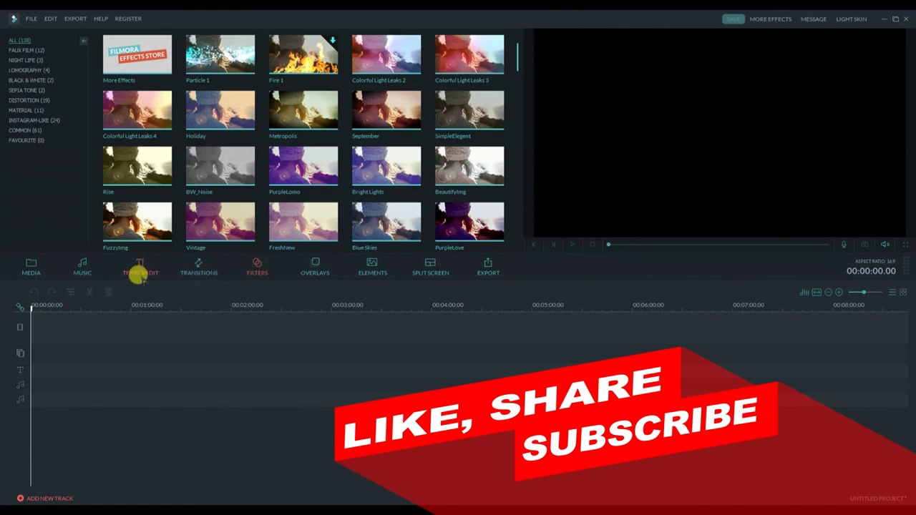
pyautogui.click(29, 265)
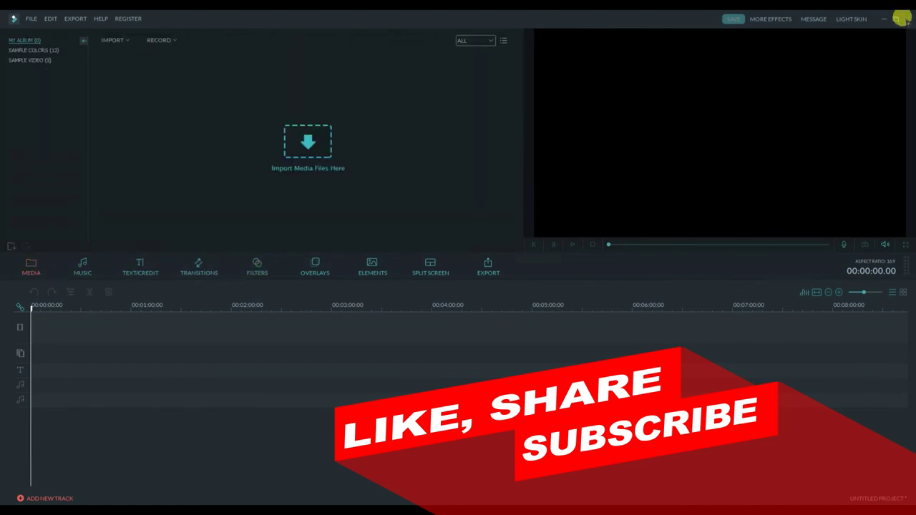